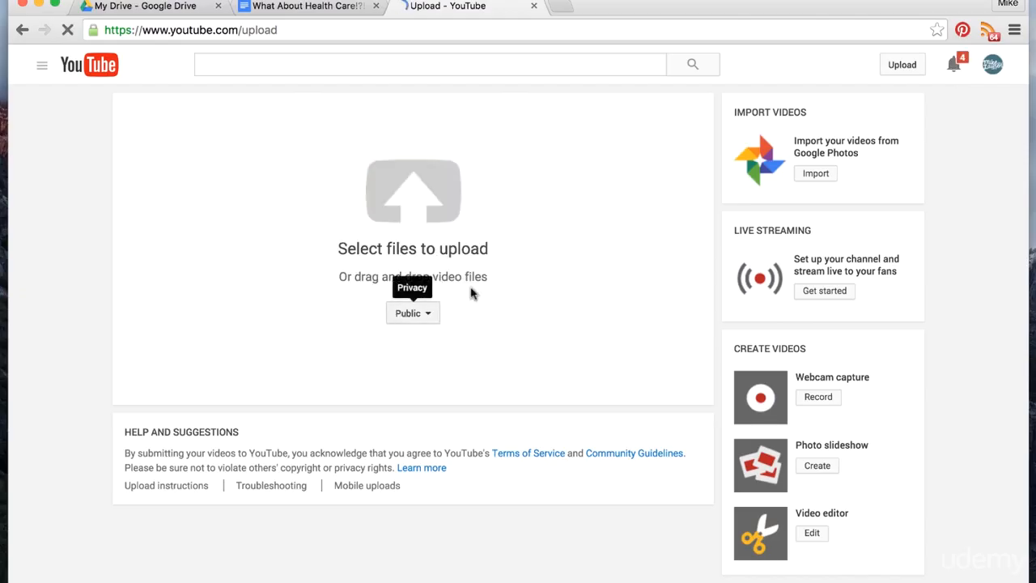
Select best_bang_for_buck_h264.mp4 from Video Backup 2 > Block Talk > Best Bang for Buck for upload.
click(414, 214)
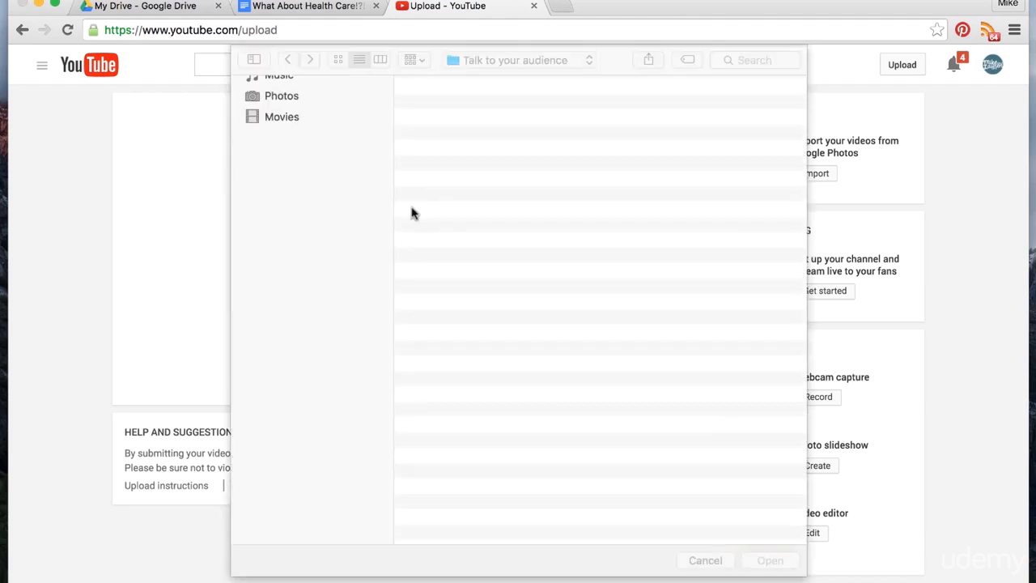
click(303, 254)
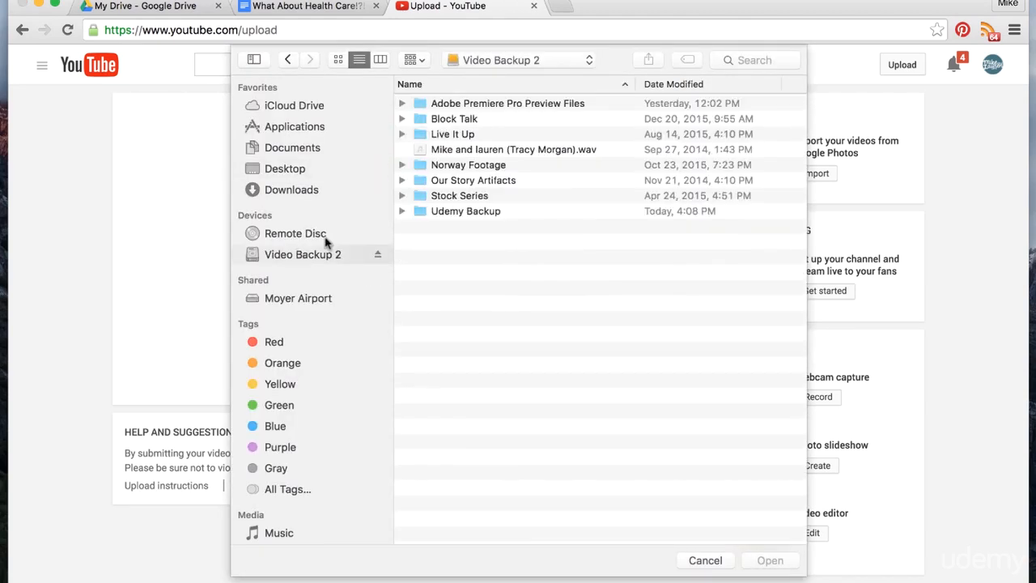
double_click(492, 119)
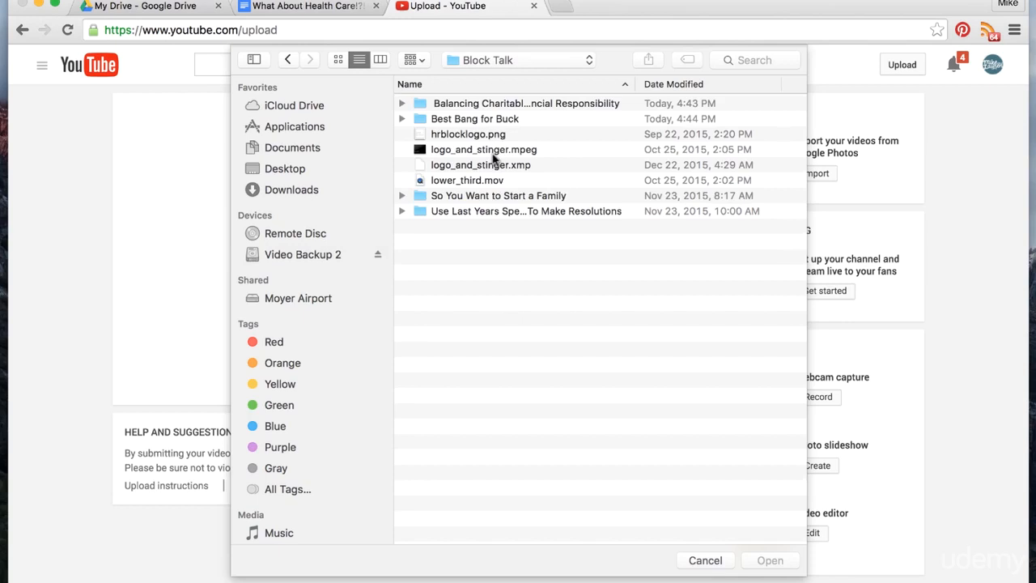
double_click(480, 119)
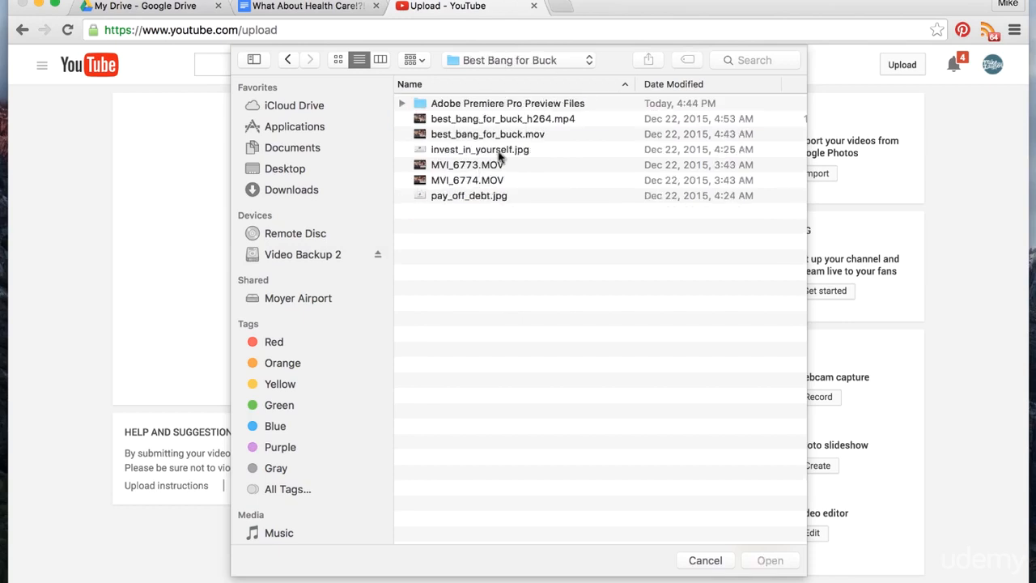
click(547, 122)
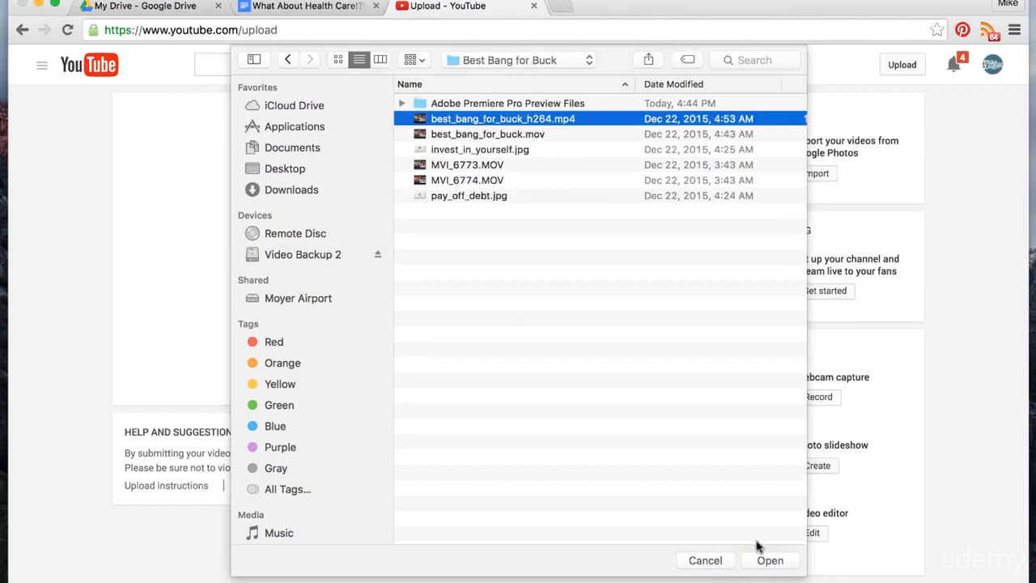
Start the upload and replace the existing title with 'Best Bang for Your Buck'.
click(770, 560)
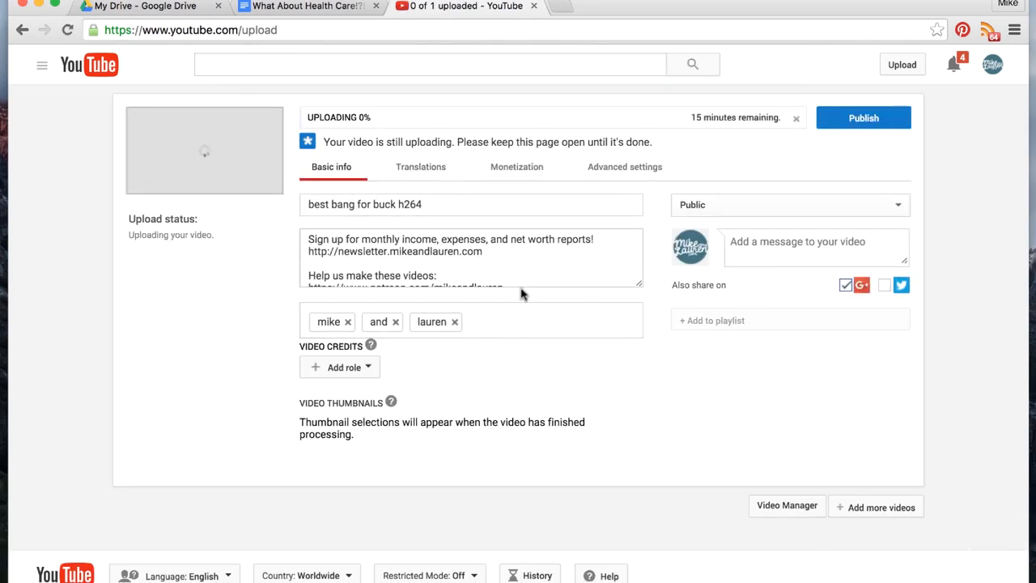
click(453, 204)
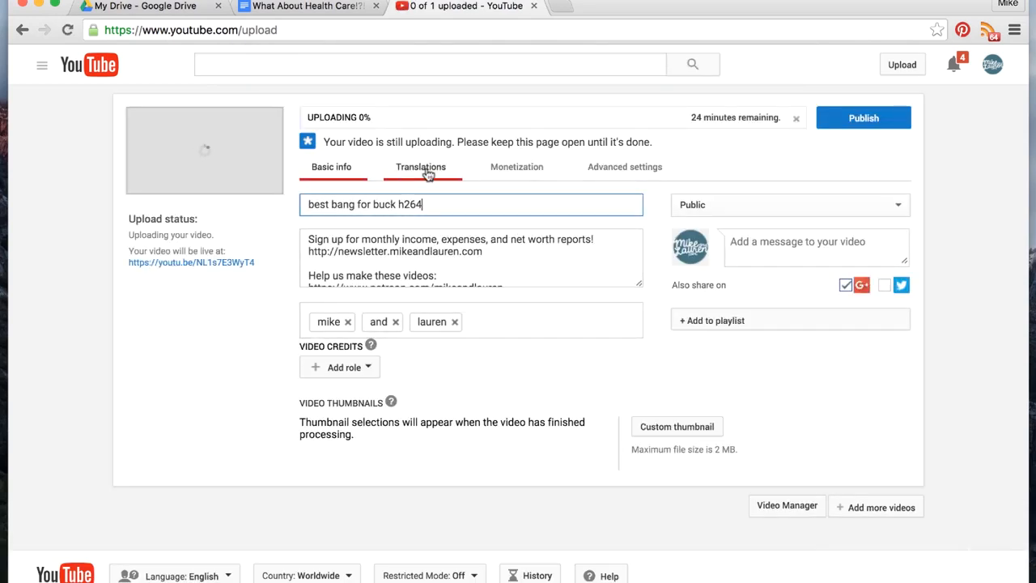
triple_click(418, 204)
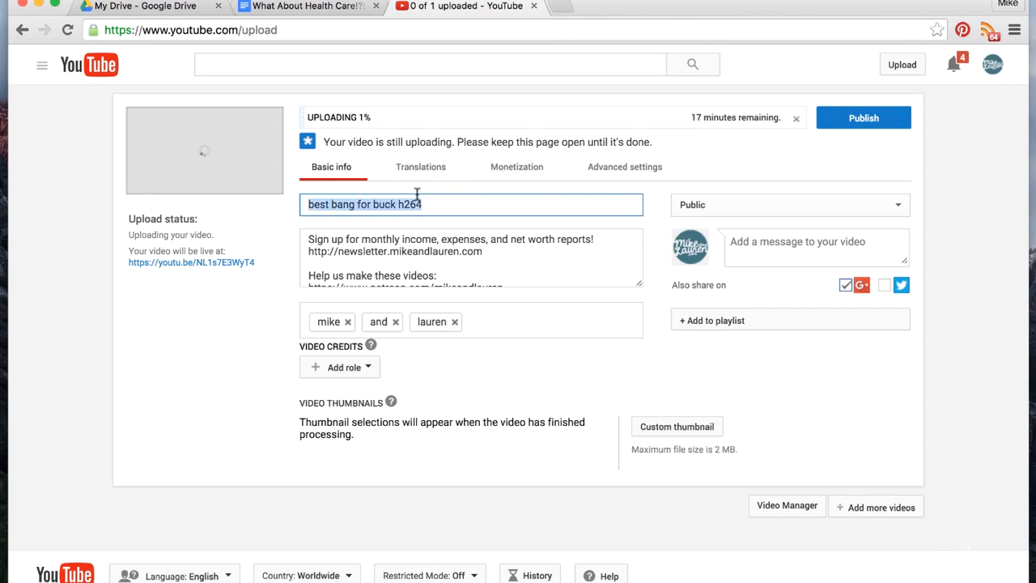
key(BackSpace)
text(Best)
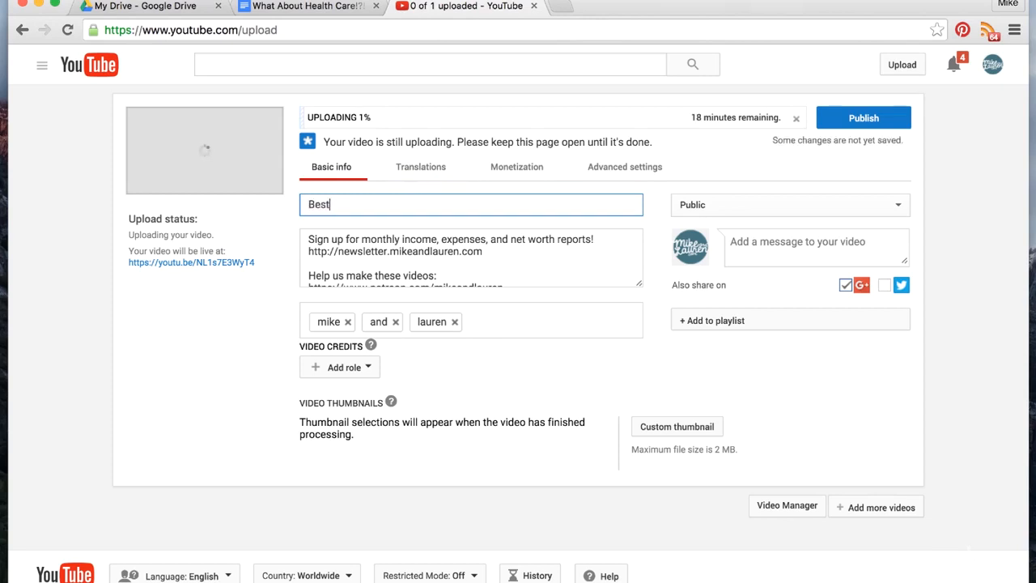
text( Ban)
text(uck)
click(472, 252)
scroll(472, 252, down, 3)
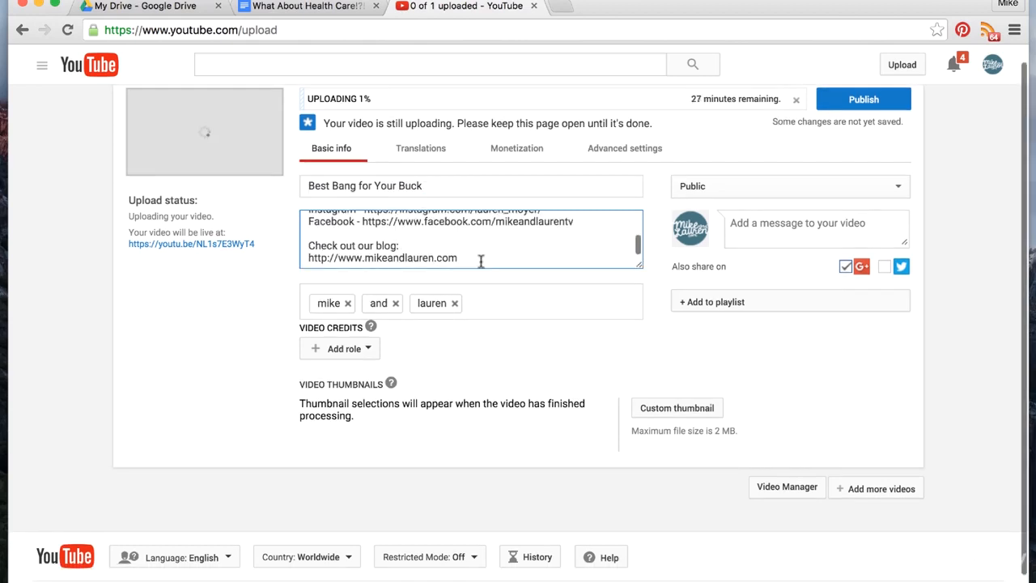
scroll(472, 252, up, 3)
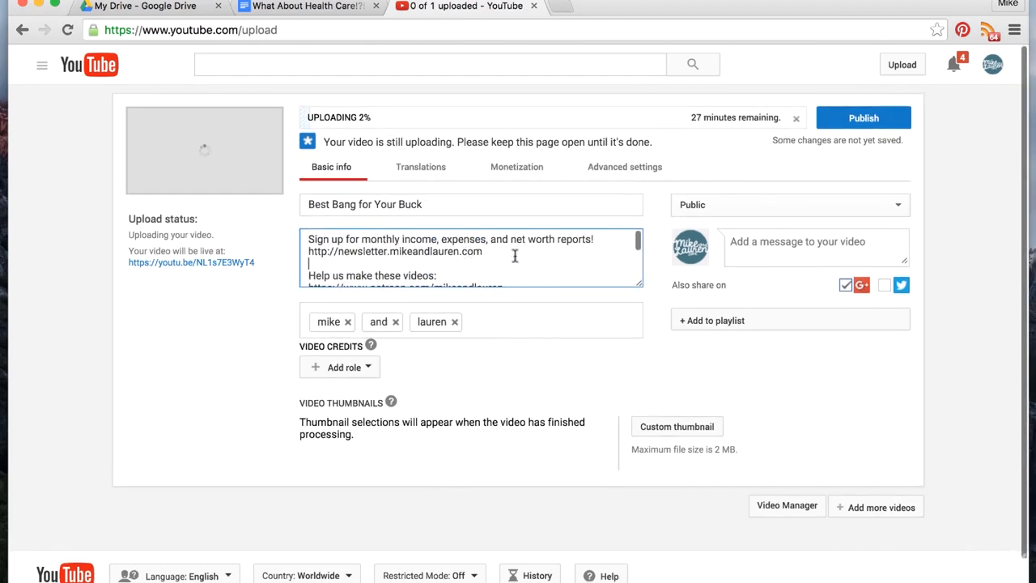
scroll(424, 258, down, 3)
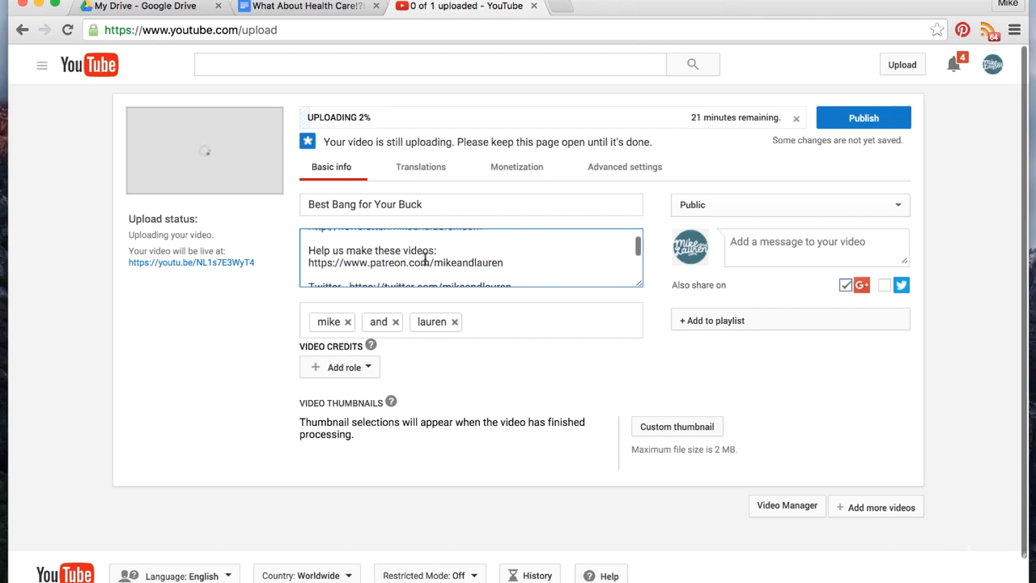
scroll(400, 267, down, 3)
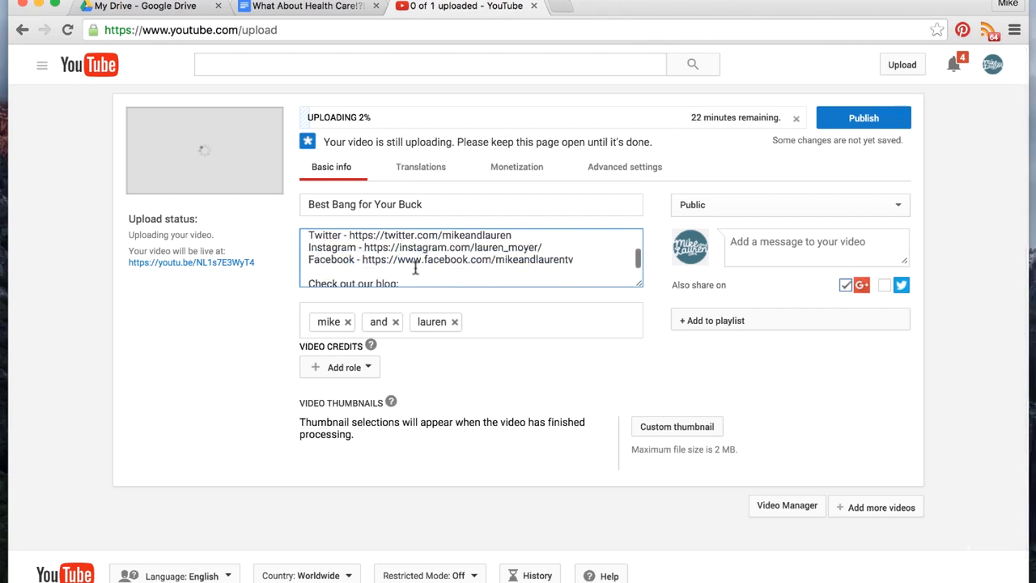
scroll(401, 267, down, 3)
scroll(415, 268, down, 1)
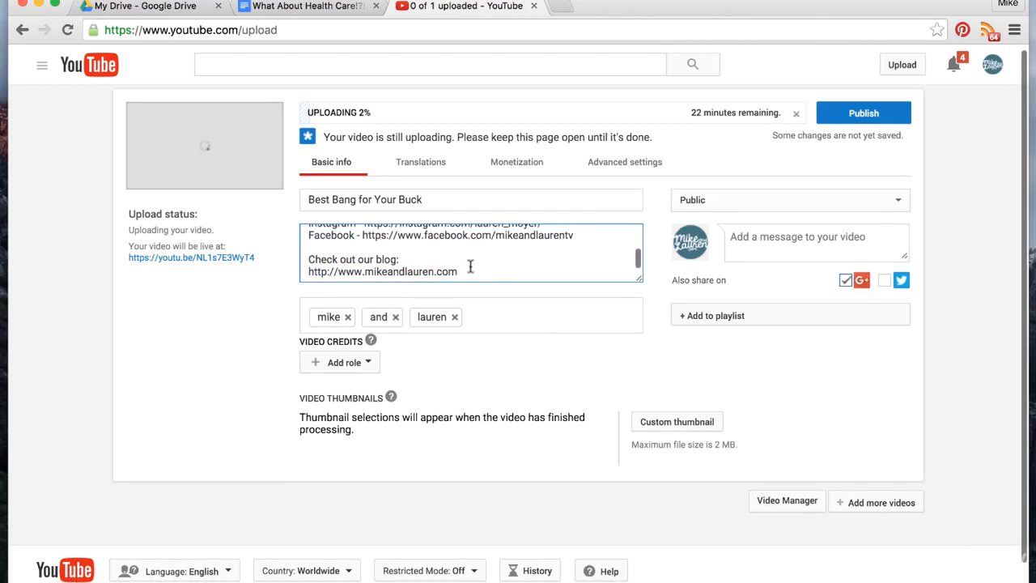
scroll(469, 267, up, 5)
scroll(469, 267, up, 1)
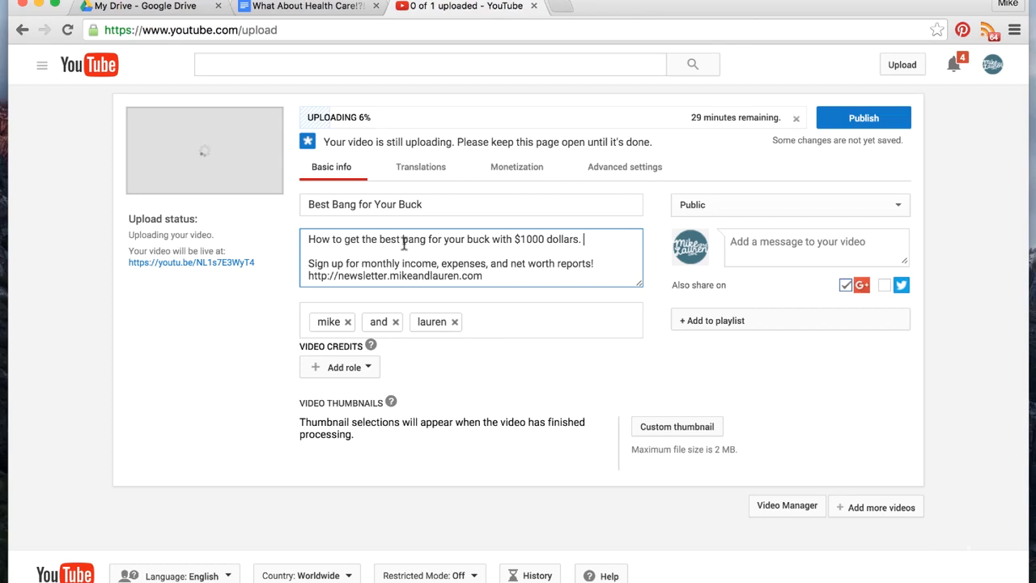
Add tags bang for buck, best, self improvement, promotion, learn new language, creativity, new years resolution.
click(501, 324)
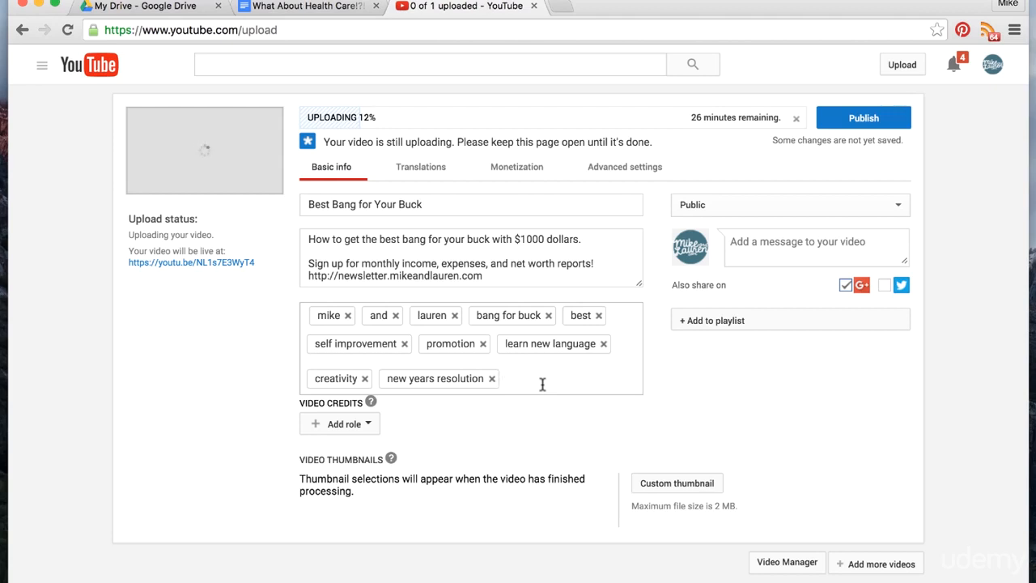
Try Scheduled visibility, revert to Public, and bring up the playlist list.
click(696, 204)
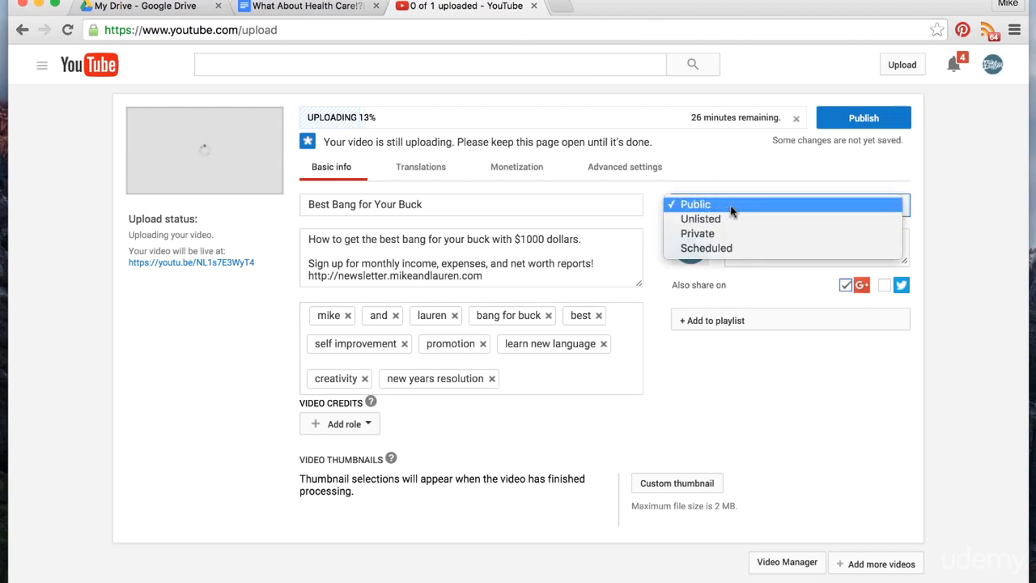
click(730, 209)
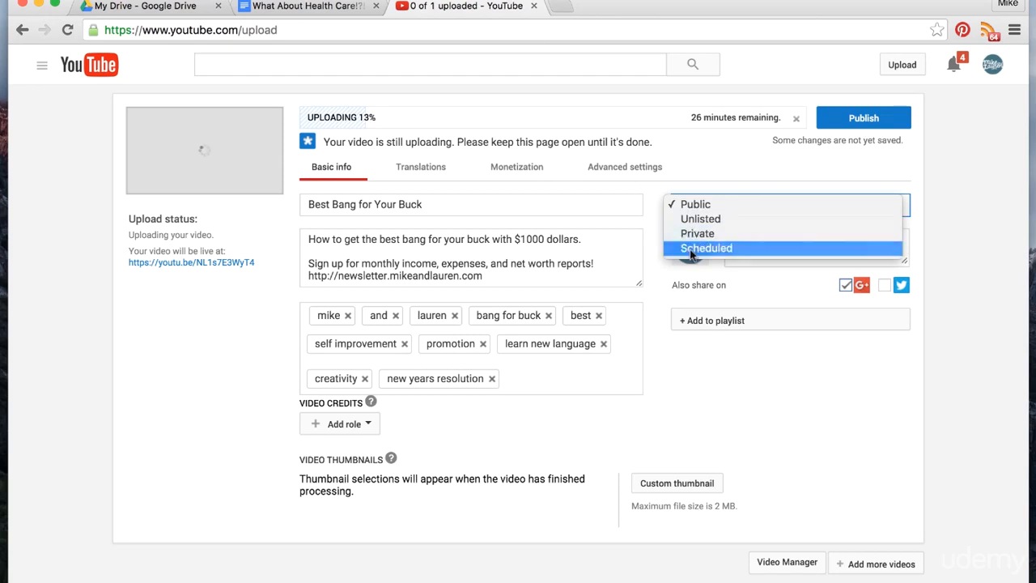
click(690, 251)
click(738, 212)
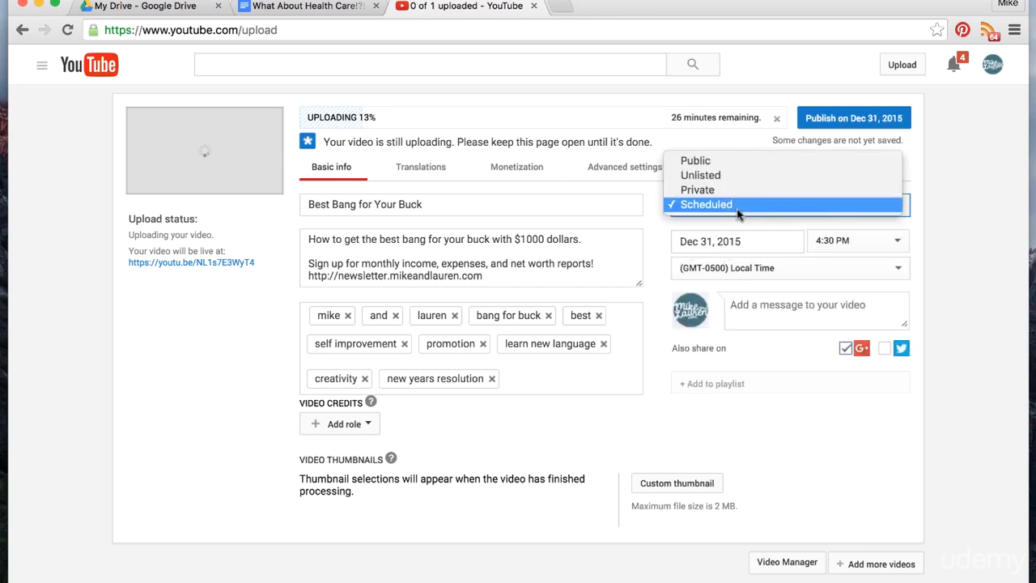
click(710, 162)
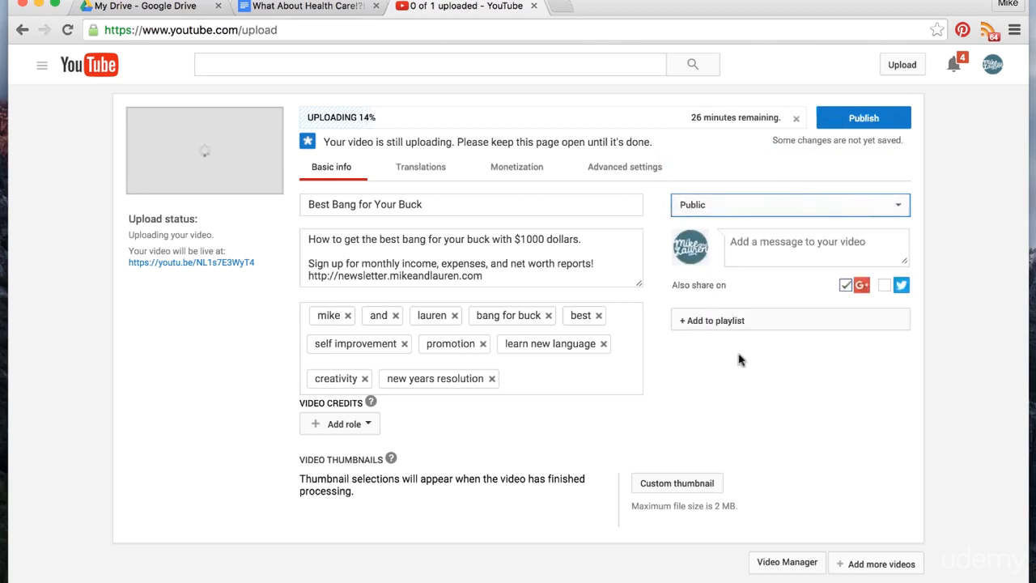
click(727, 320)
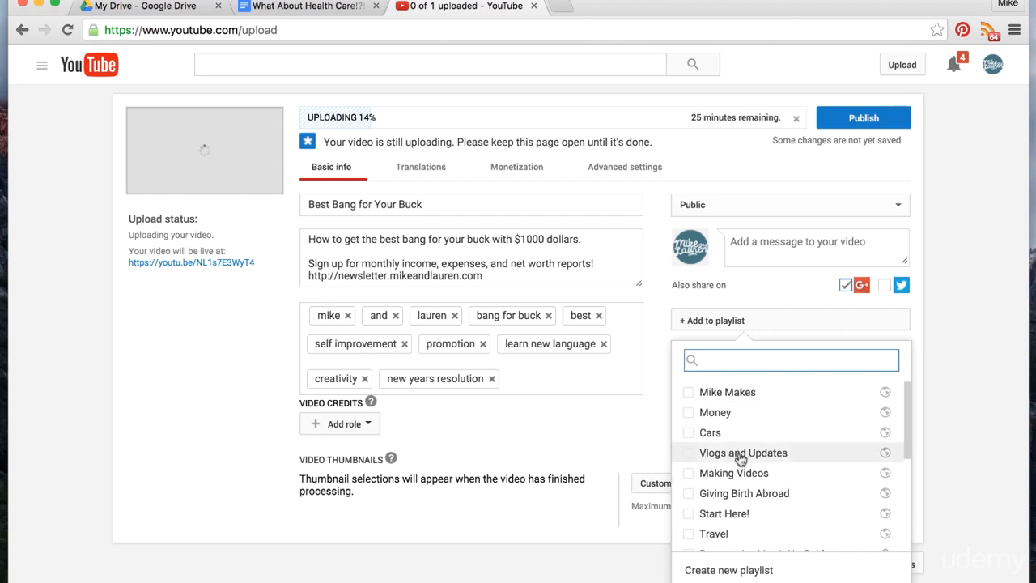
Untick Mike Makes, add the video to the Money playlist, and start choosing a custom thumbnail.
click(694, 393)
click(690, 396)
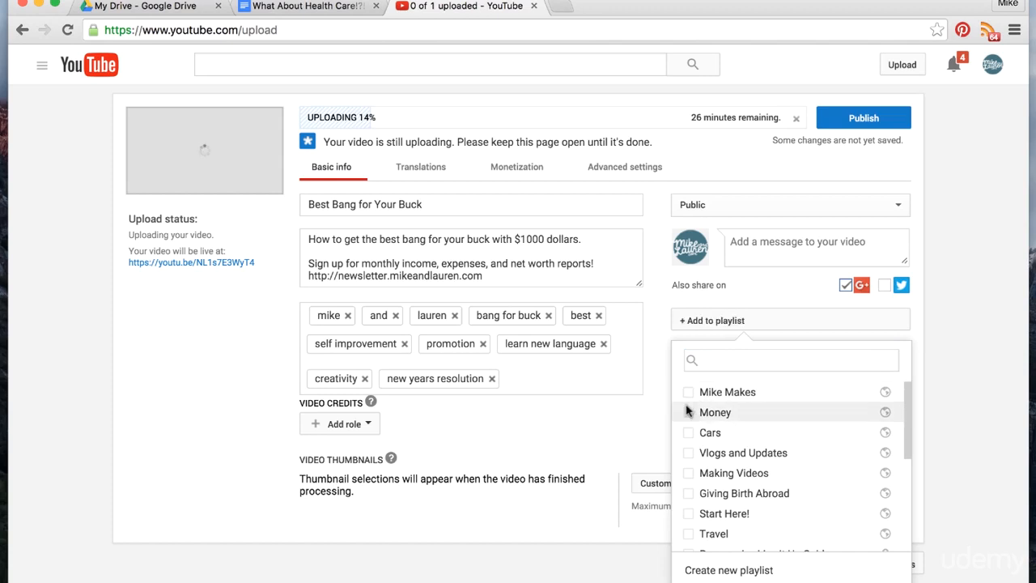
click(647, 434)
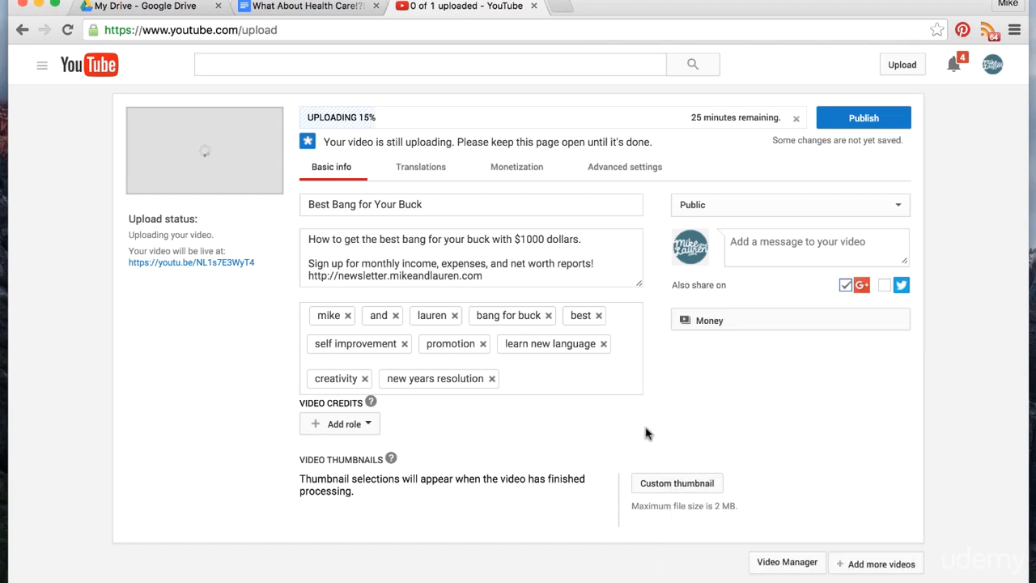
click(694, 558)
click(516, 167)
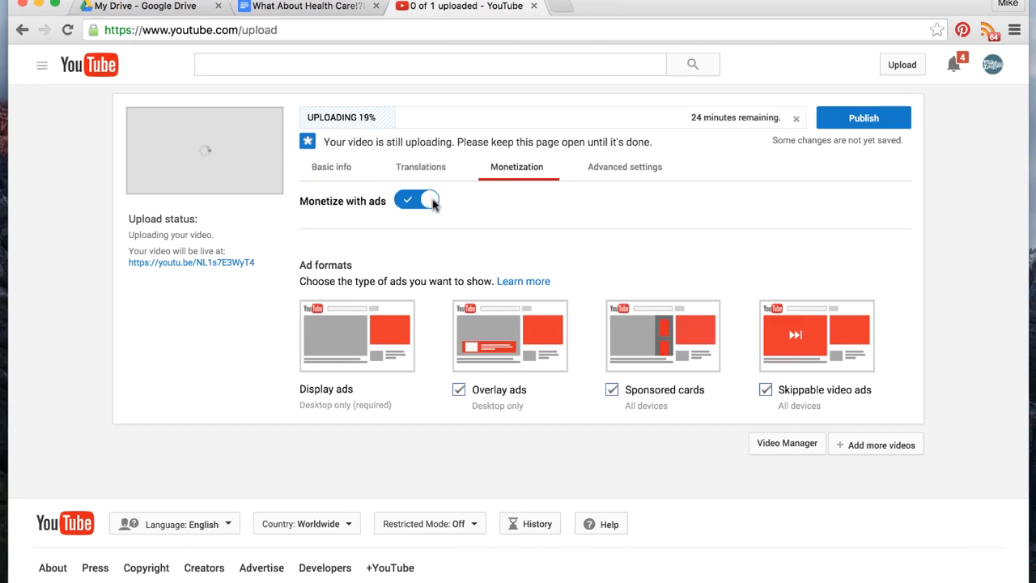
click(331, 167)
click(508, 167)
click(331, 167)
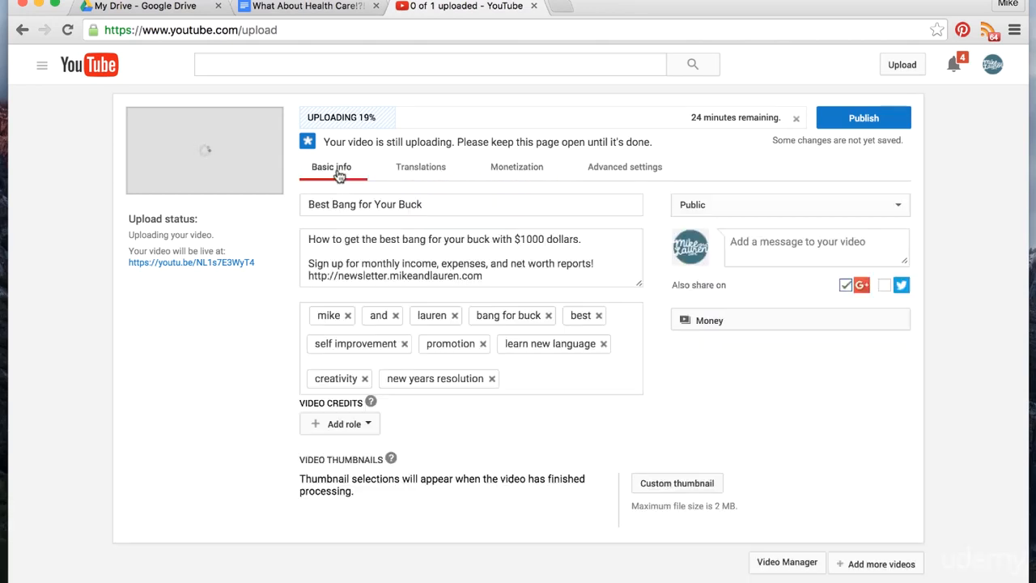
click(624, 167)
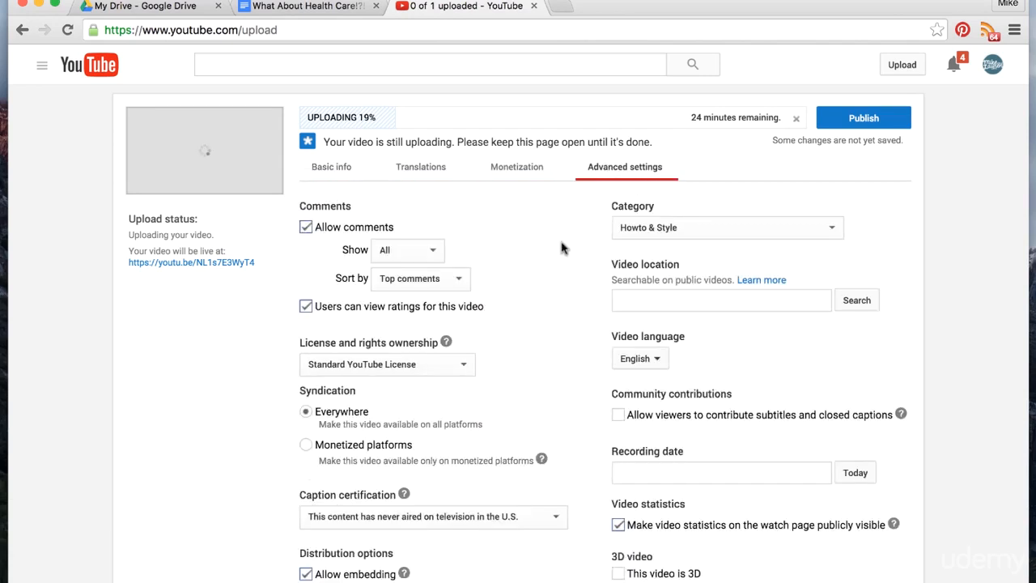
scroll(565, 243, down, 3)
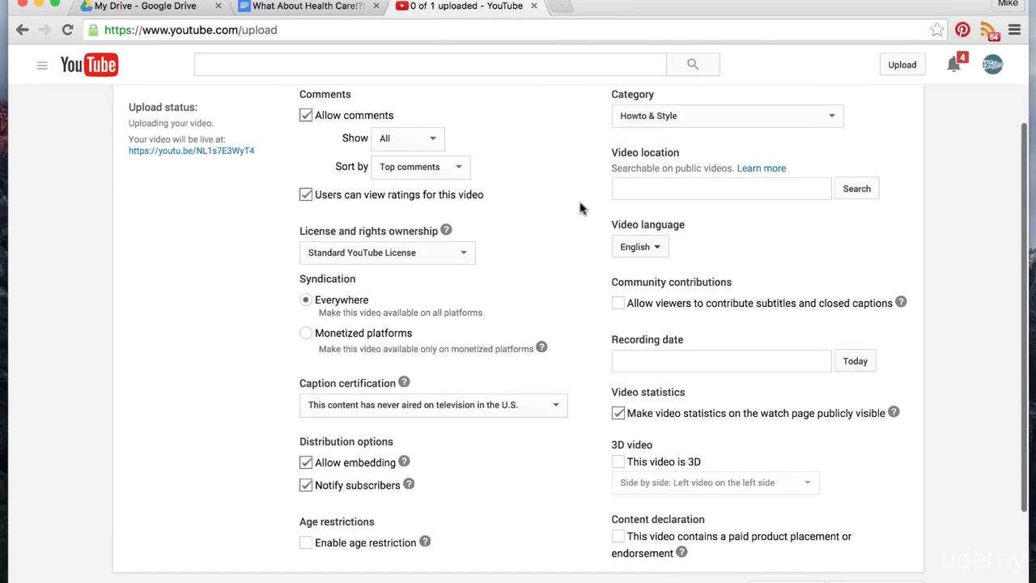
click(657, 119)
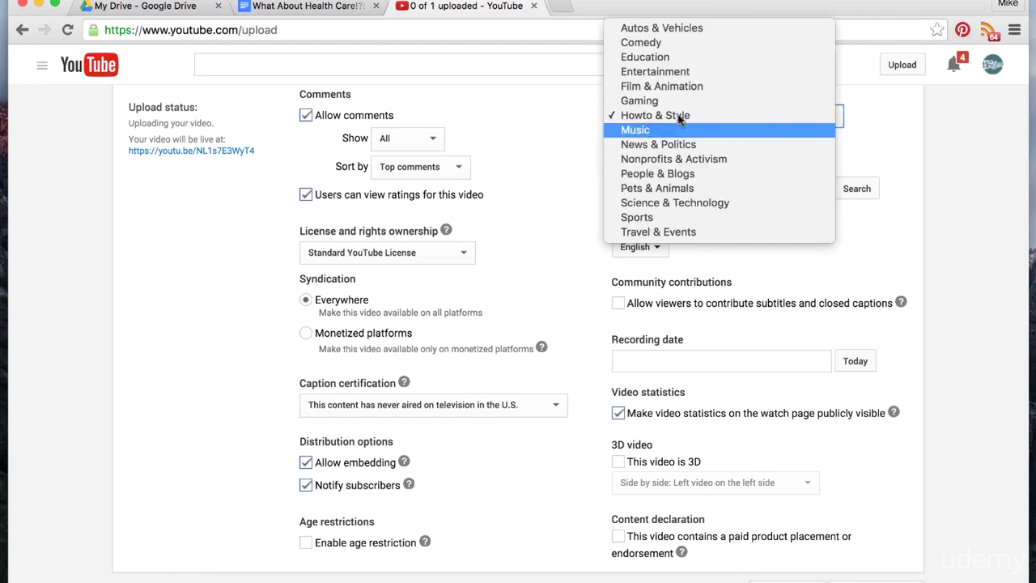
click(550, 158)
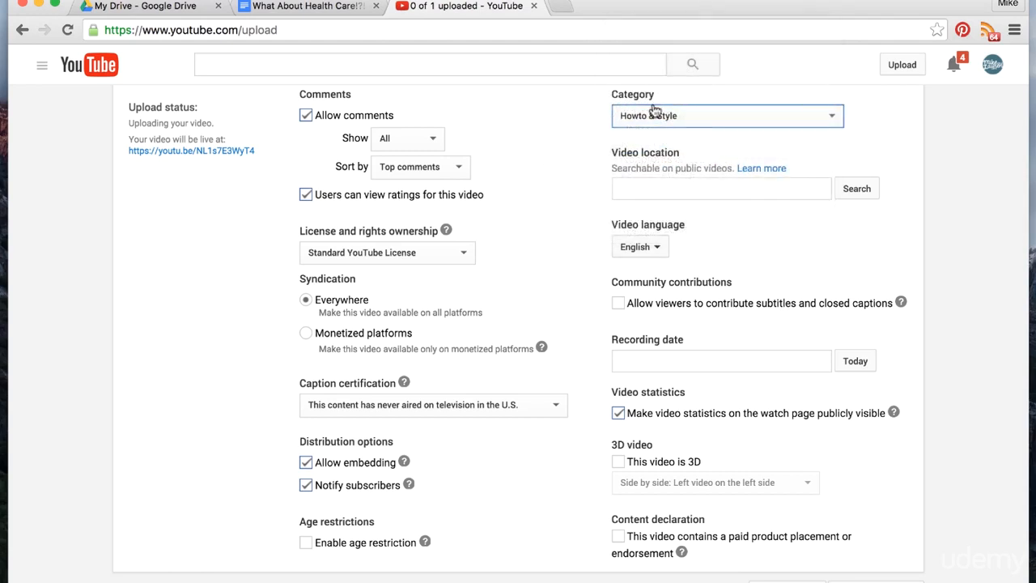
scroll(553, 231, down, 3)
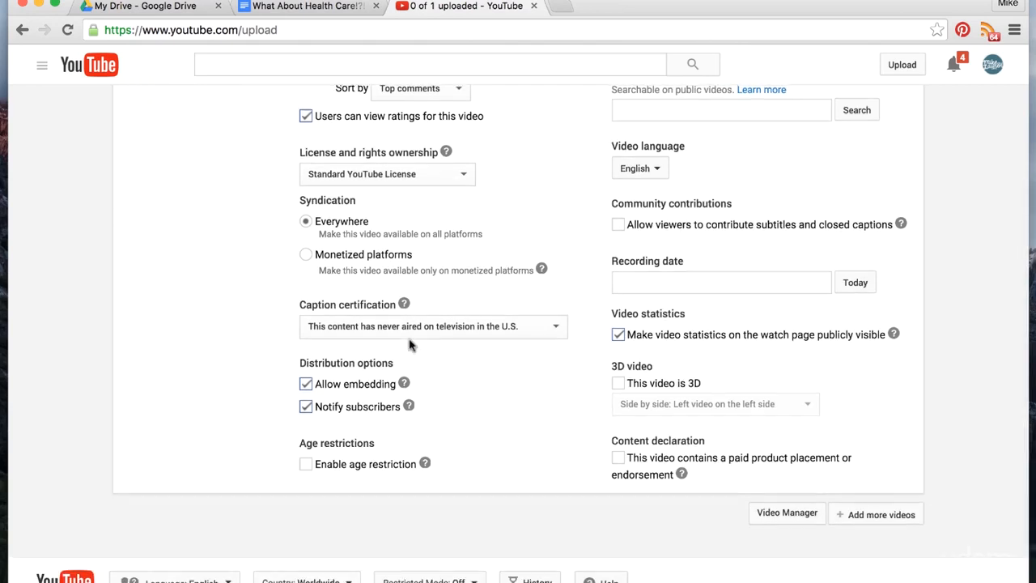
scroll(405, 340, up, 4)
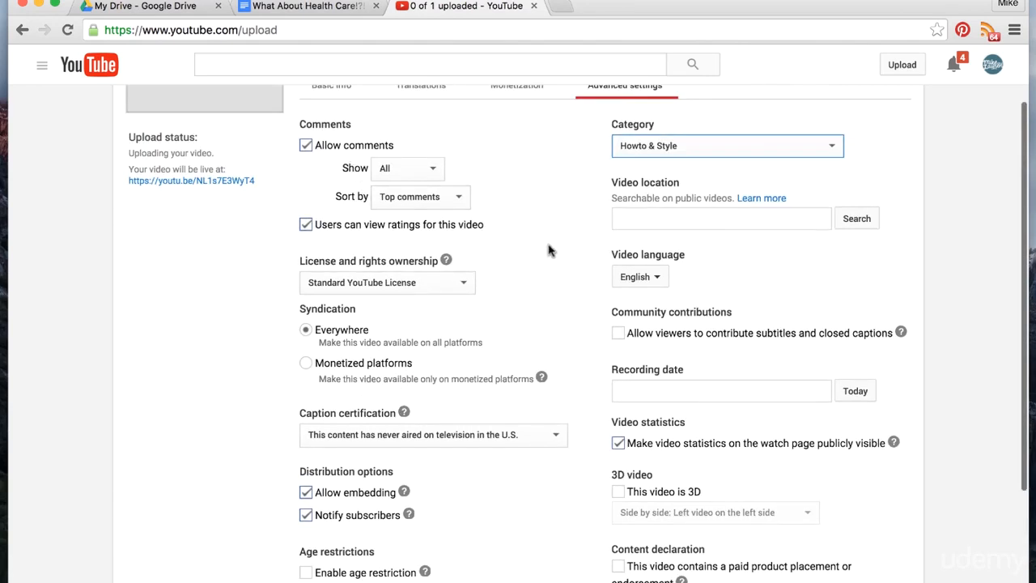
scroll(559, 259, down, 3)
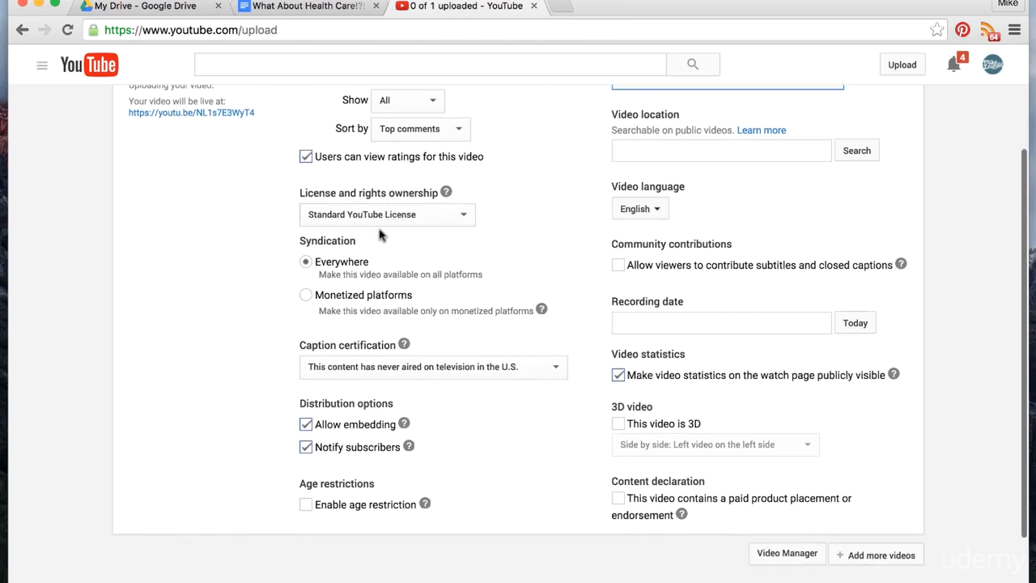
scroll(502, 246, up, 1)
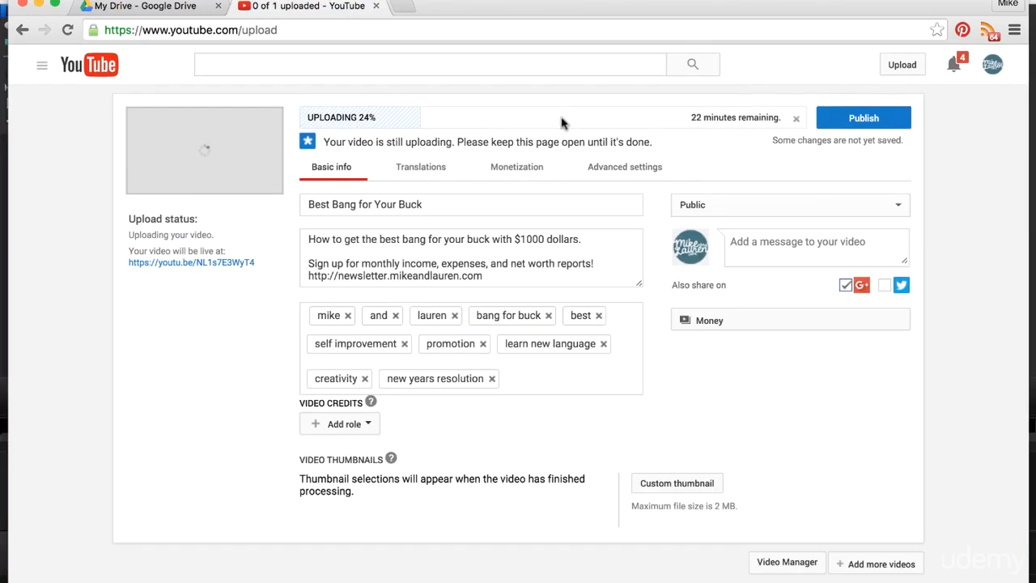